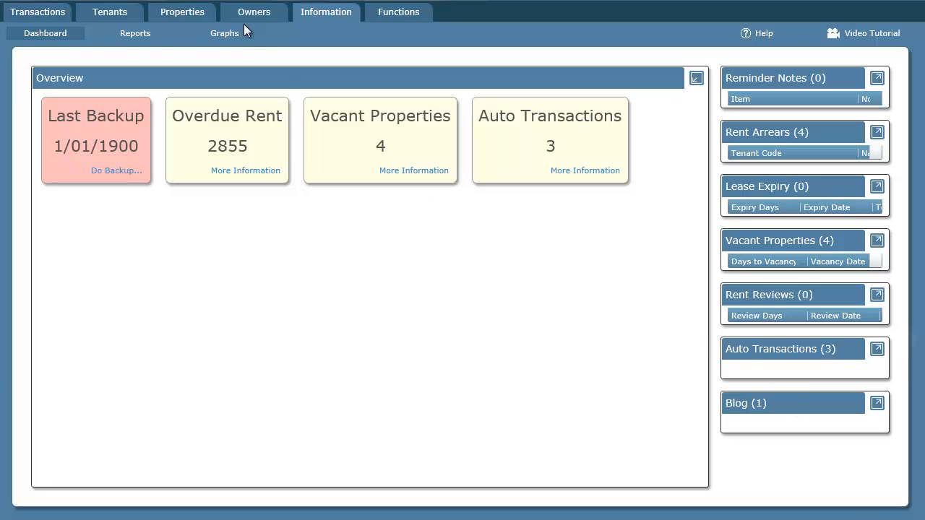
# Step: Start a blank new work order from the Properties › Work Orders list
pyautogui.click(201, 16)
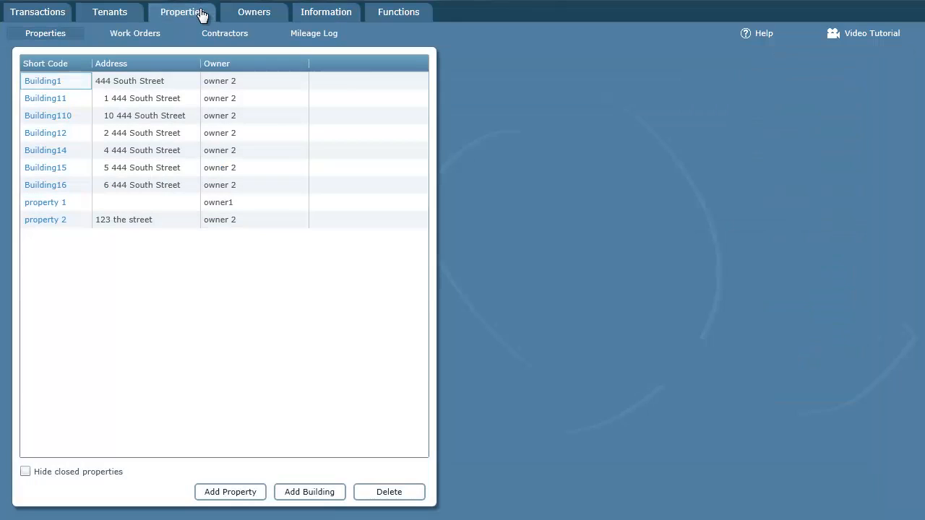
pyautogui.click(123, 35)
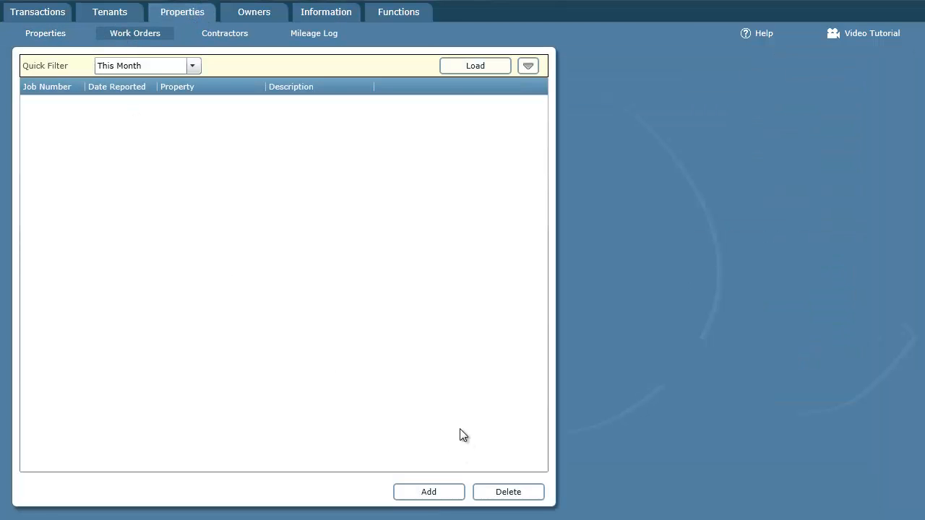
pyautogui.click(428, 494)
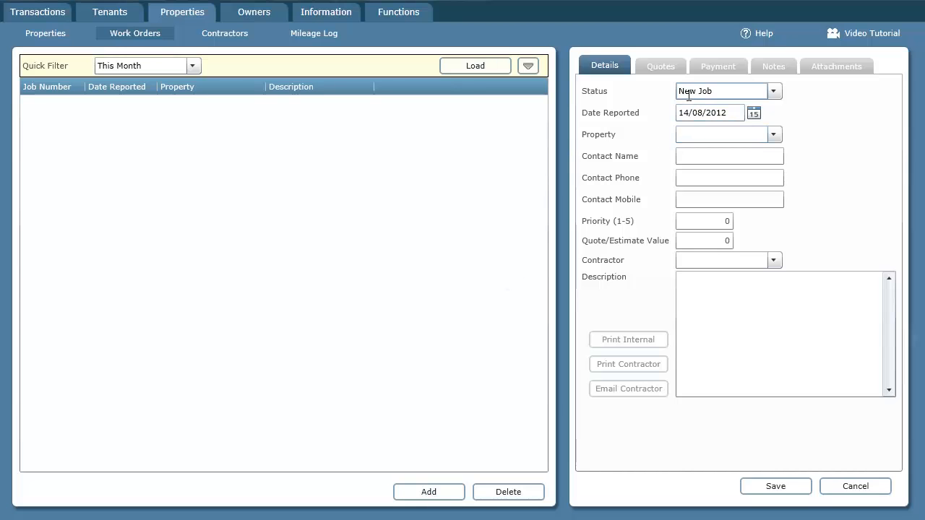
# Step: Assign the work order to property 2 and check its contact and contractor fields
pyautogui.click(774, 137)
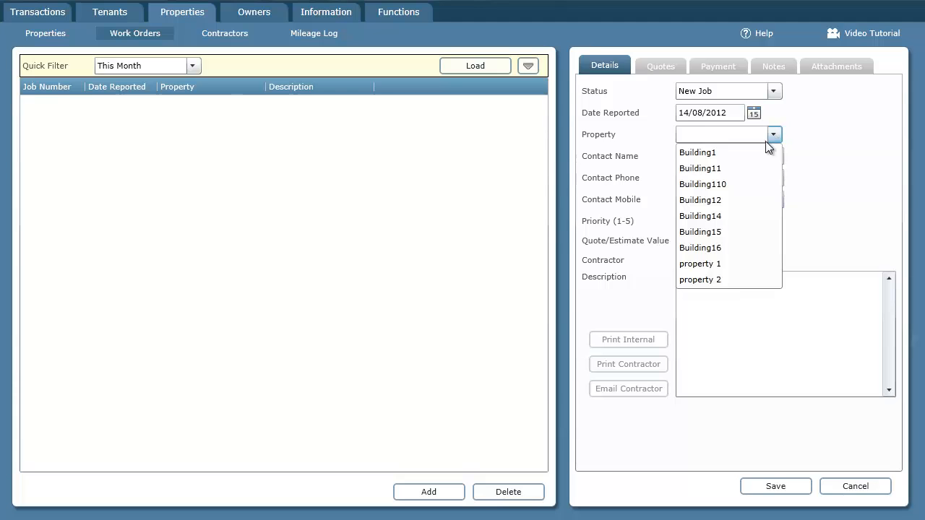
pyautogui.click(710, 279)
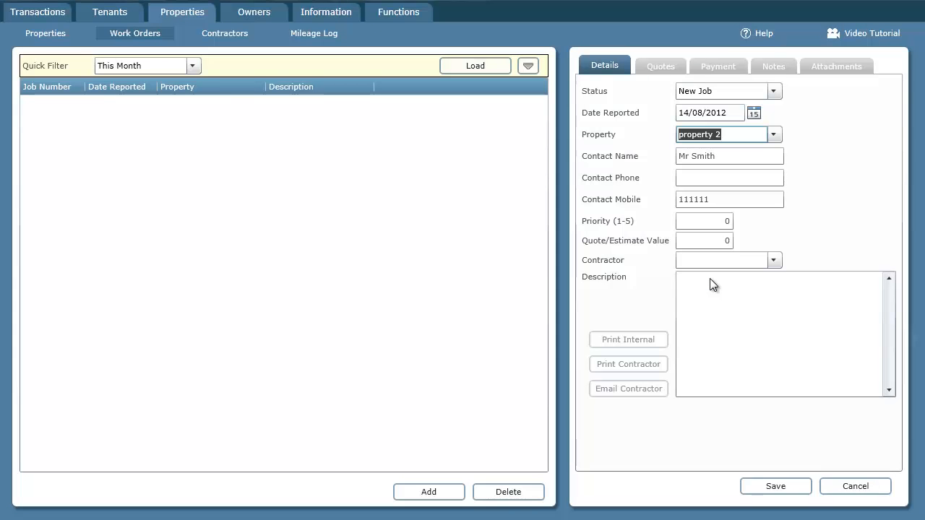
pyautogui.click(681, 154)
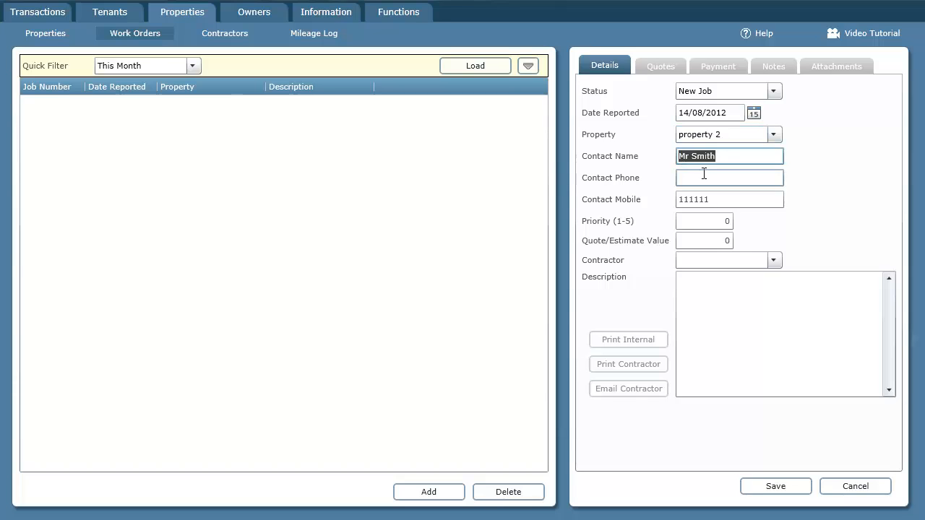
pyautogui.click(725, 200)
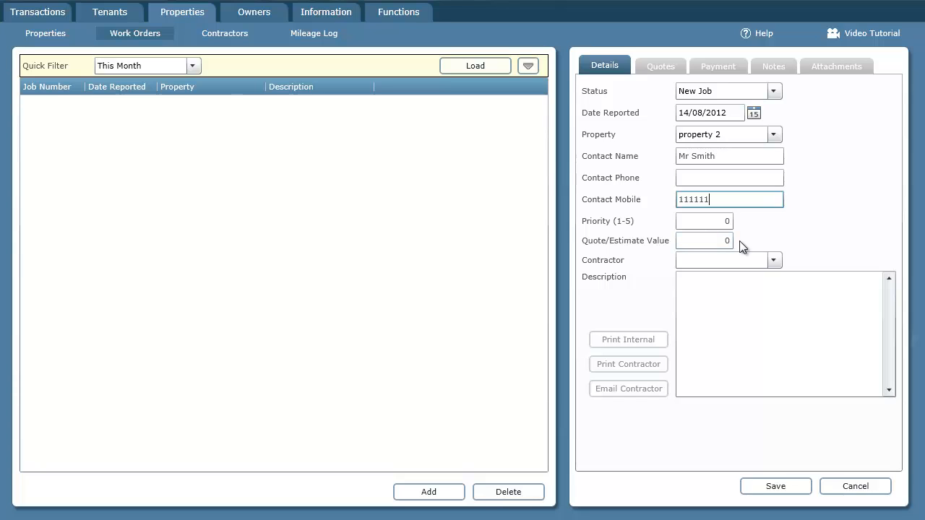
pyautogui.click(774, 261)
pyautogui.click(774, 260)
# Step: Describe the job as 'Leaking tap' and save the work order
pyautogui.click(792, 298)
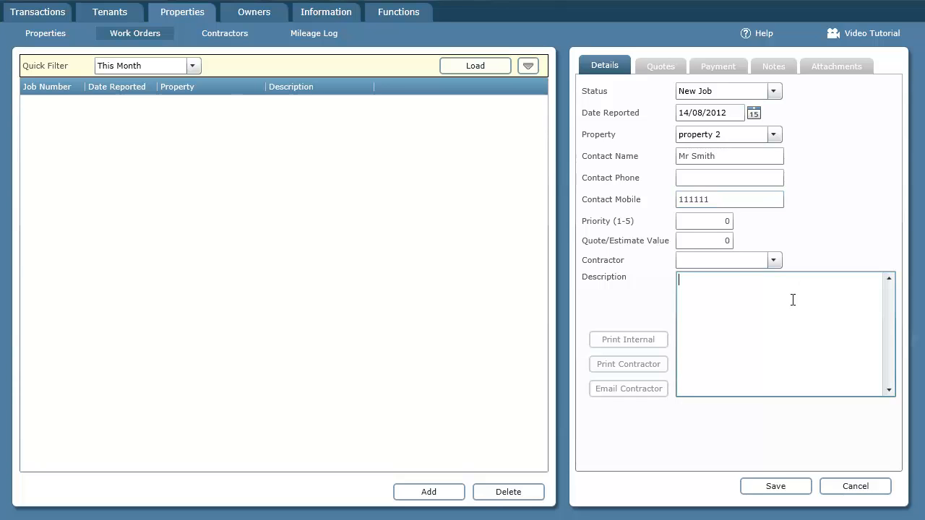
pyautogui.write('Leaking tap')
pyautogui.click(775, 486)
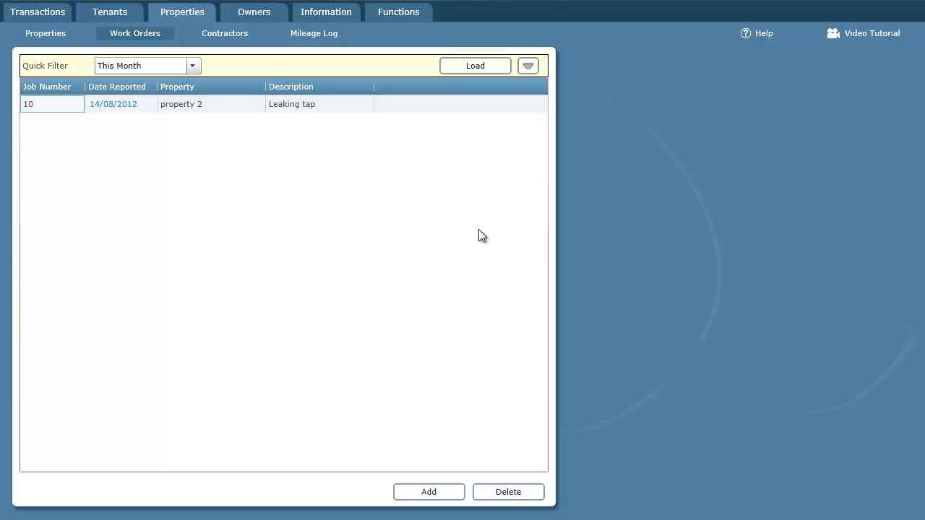
# Step: Add a new contractor with short code MrPlumber and full name 'Mr plumber'
pyautogui.click(211, 36)
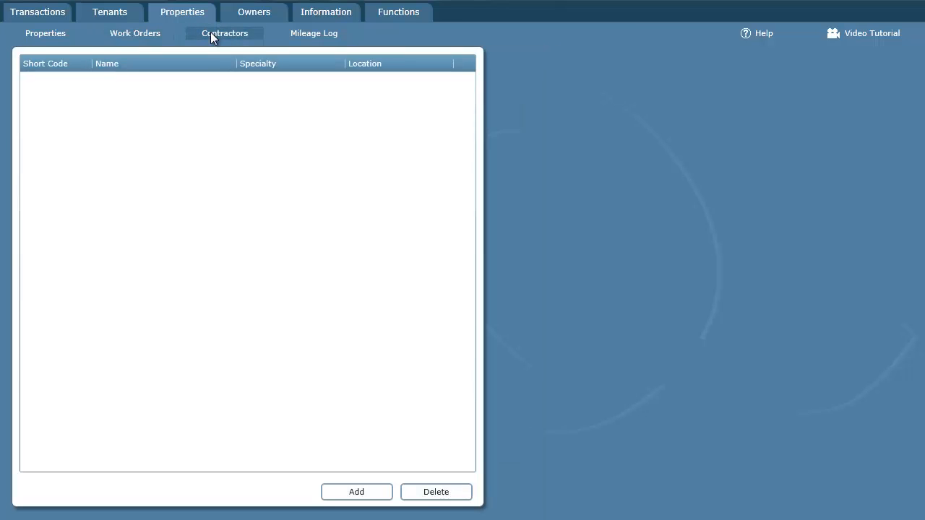
pyautogui.click(356, 492)
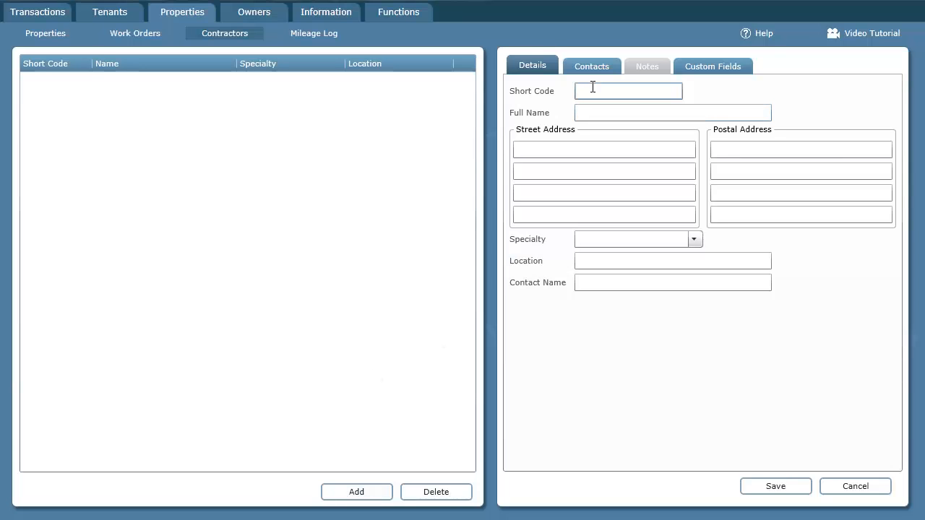
pyautogui.click(592, 87)
pyautogui.write('MrPlumber')
pyautogui.press('Tab')
pyautogui.write('Mr plumber')
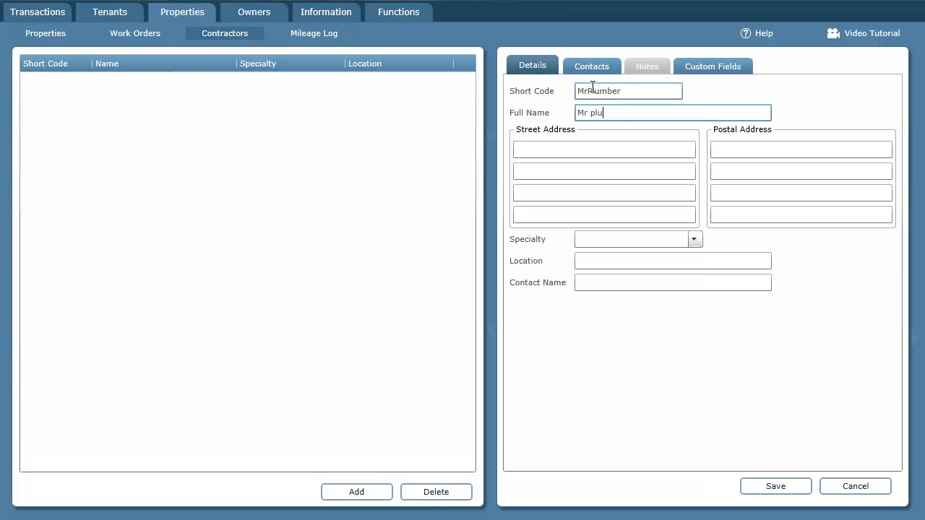
pyautogui.press('Tab')
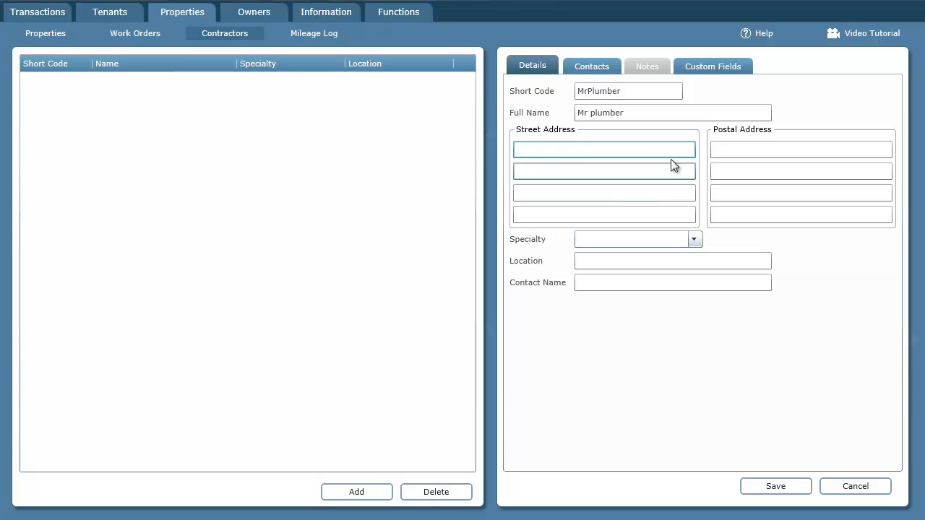
# Step: Set the contractor's specialty to Plumber and enter the contact name
pyautogui.click(694, 239)
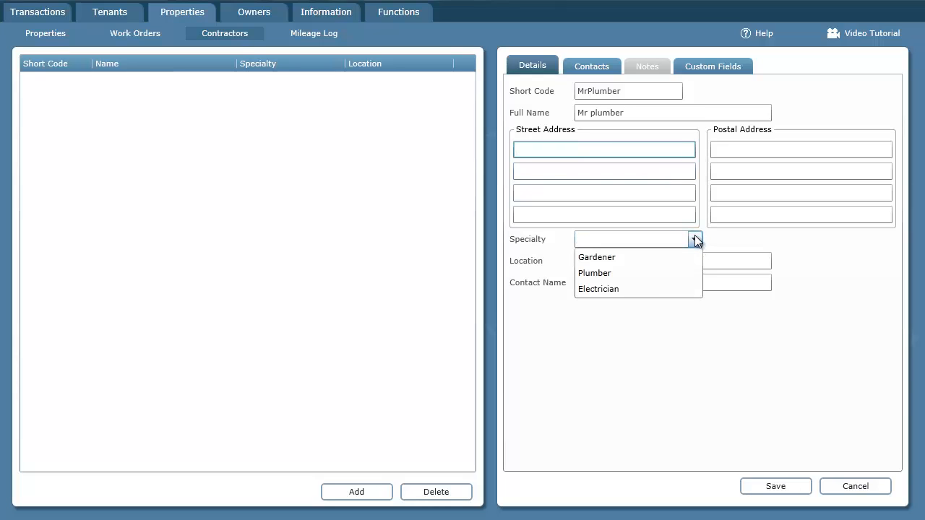
pyautogui.click(610, 274)
pyautogui.click(640, 239)
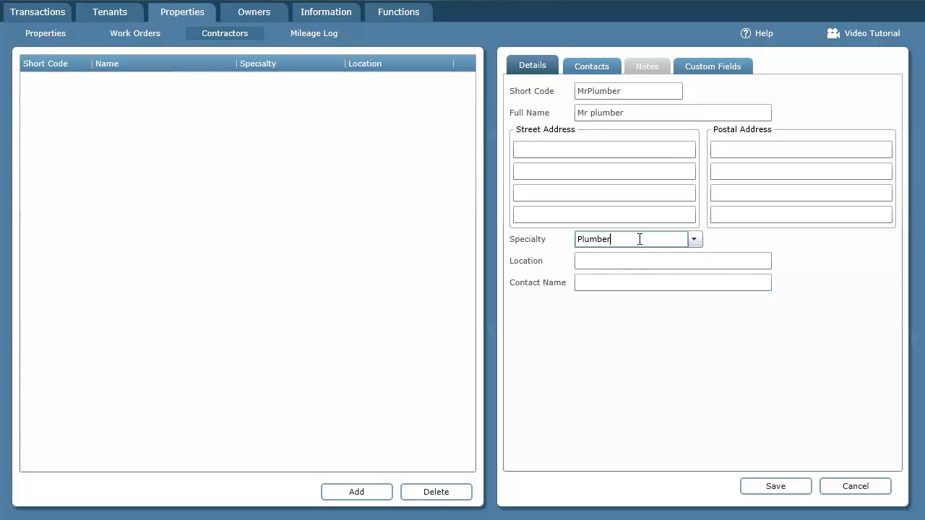
pyautogui.moveTo(639, 239); pyautogui.dragTo(542, 239)
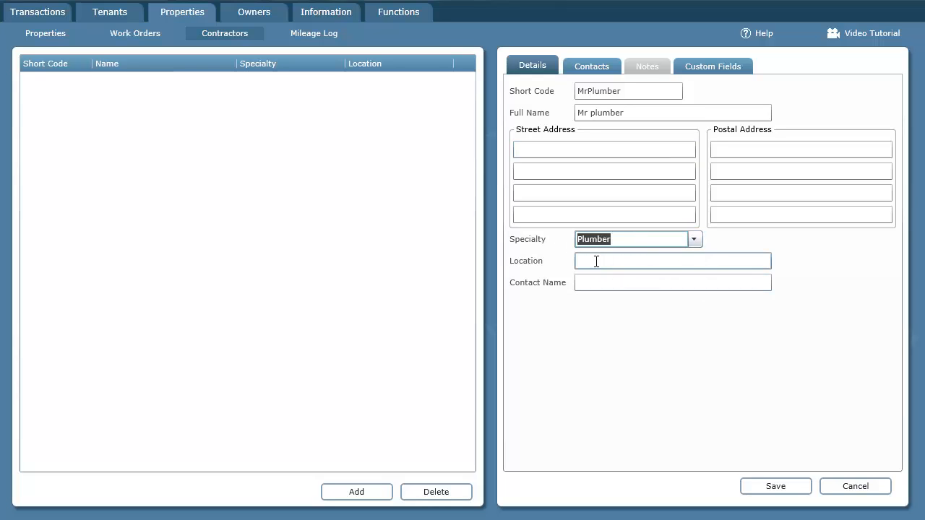
pyautogui.click(588, 282)
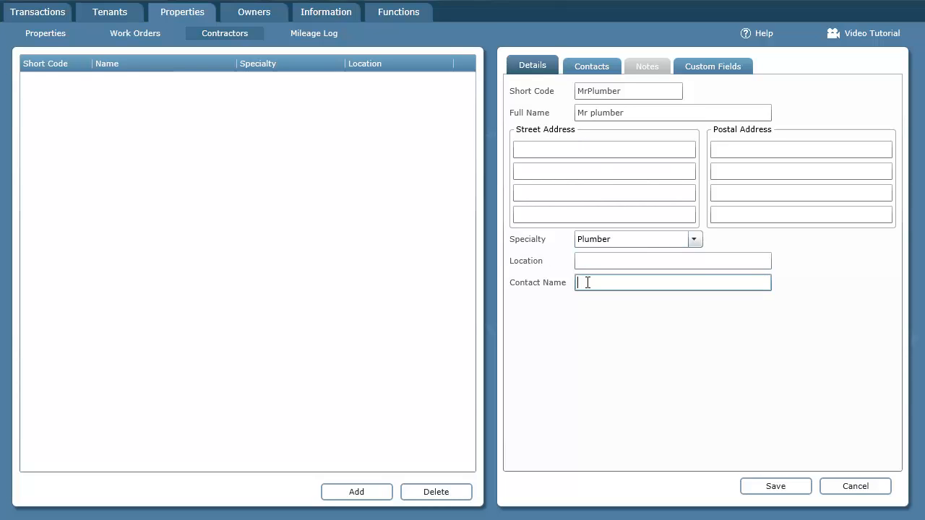
pyautogui.write('Mr Smith The Plumber')
# Step: Fill in the contact's e-mail address on the Contacts tab and save contractor MrPlumber
pyautogui.click(604, 65)
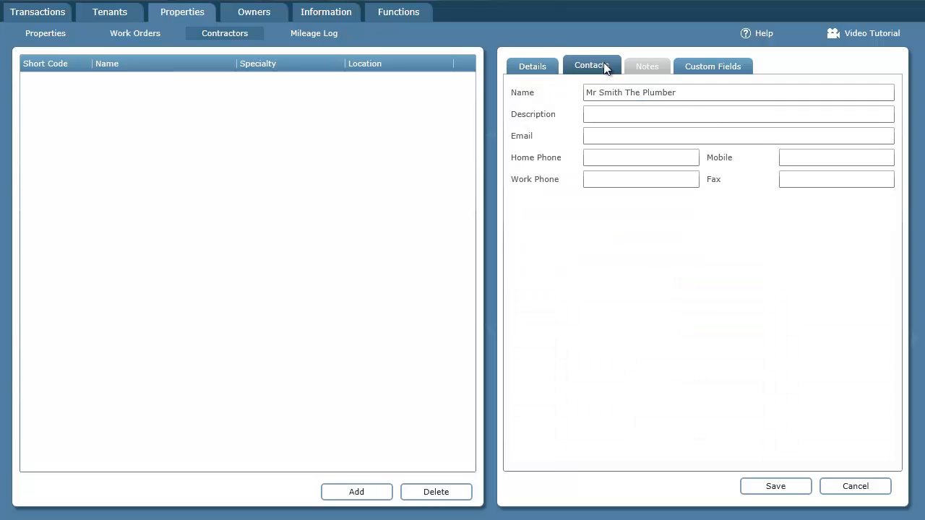
pyautogui.click(605, 135)
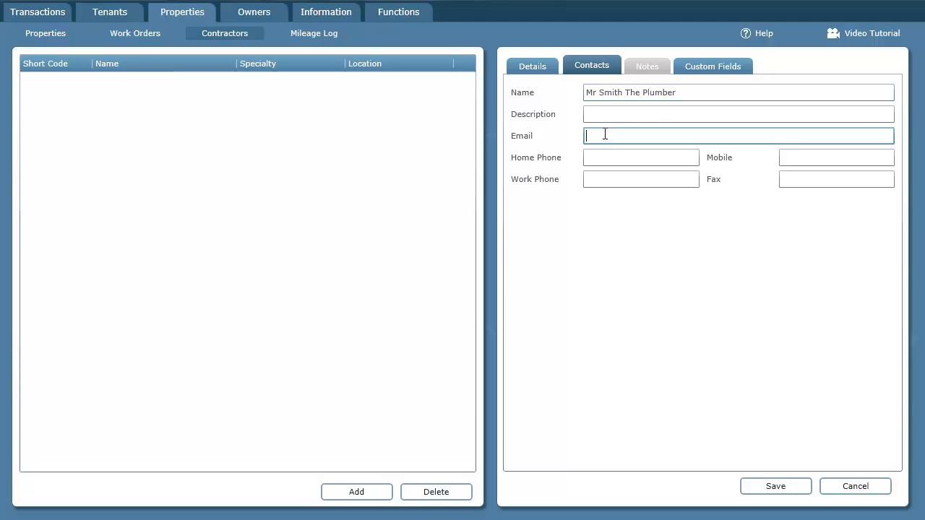
pyautogui.write('a@mrplumber.co.xx')
pyautogui.press('Tab')
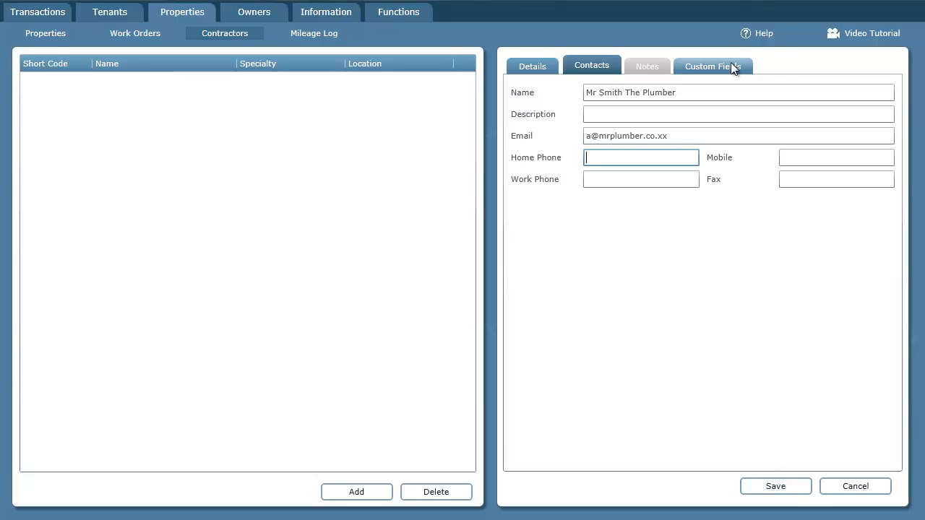
pyautogui.click(775, 486)
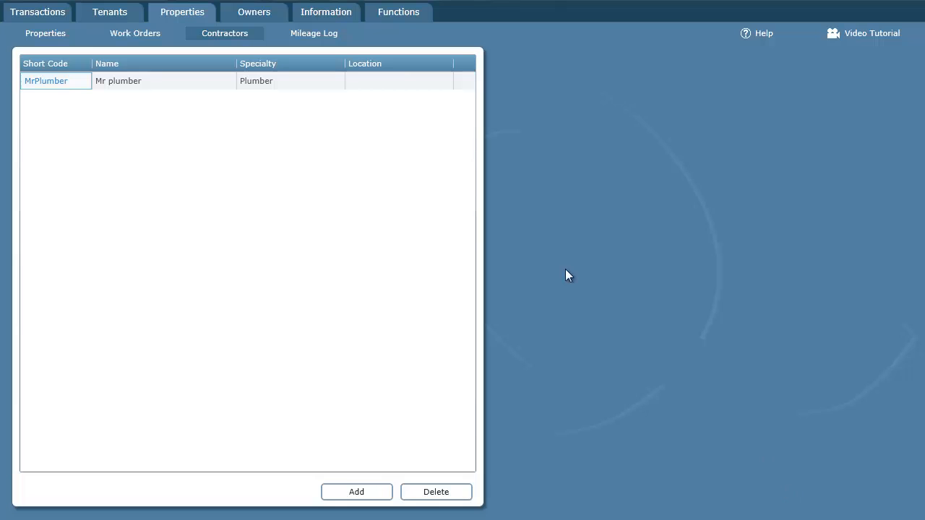
# Step: Open job 10's 'Leaking tap' details and check the contractor choices without picking one
pyautogui.click(137, 39)
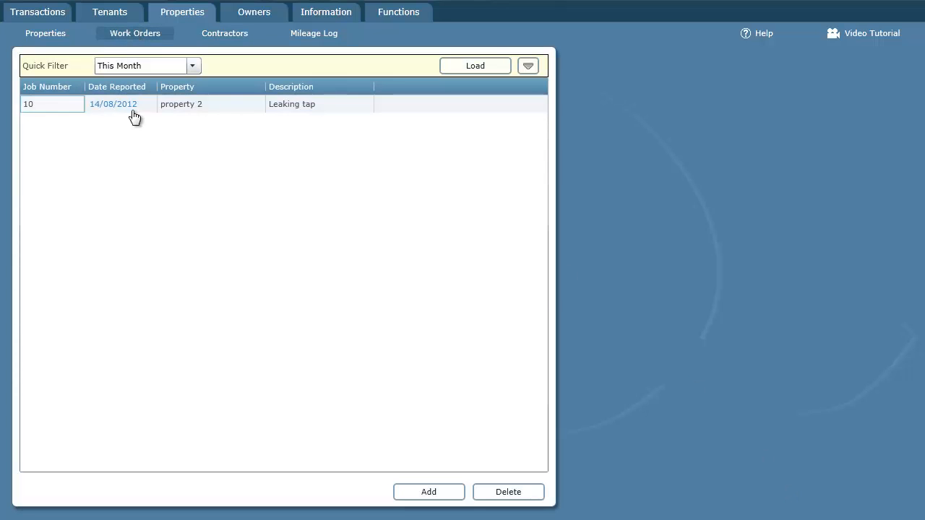
pyautogui.click(133, 108)
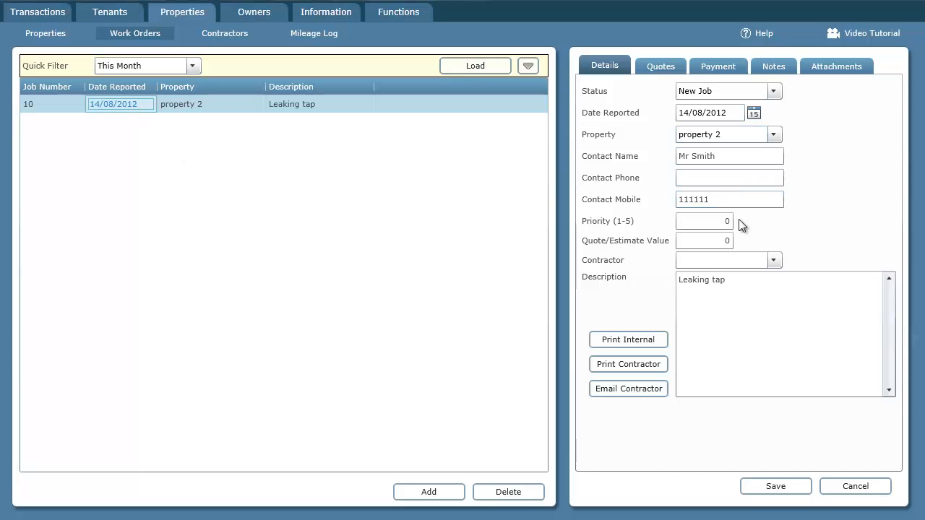
pyautogui.click(773, 260)
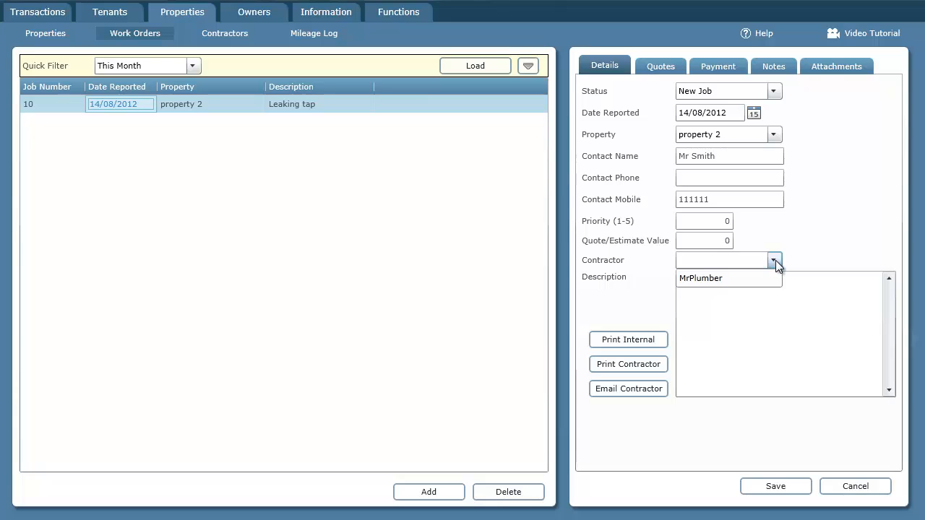
pyautogui.click(776, 260)
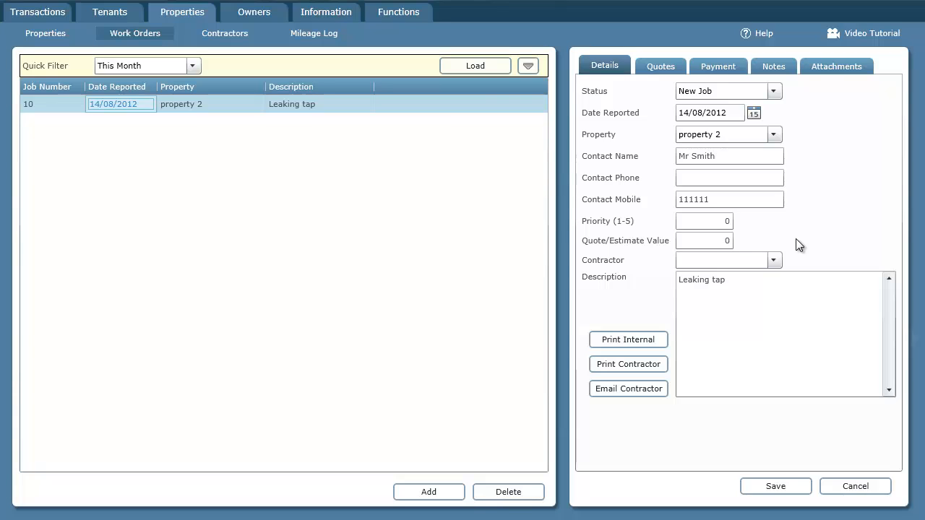
# Step: On the Quotes tab, add a quote of 100 from contractor MrPlumber
pyautogui.click(661, 67)
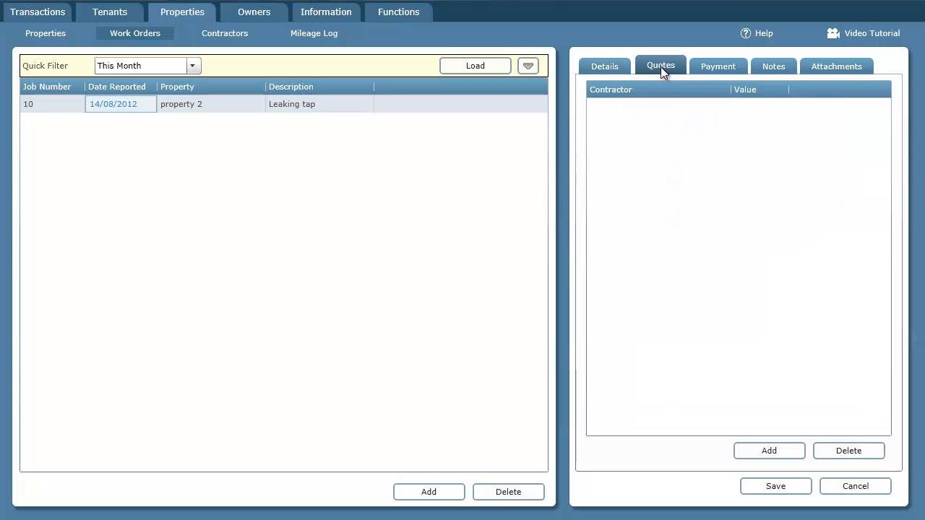
pyautogui.click(775, 453)
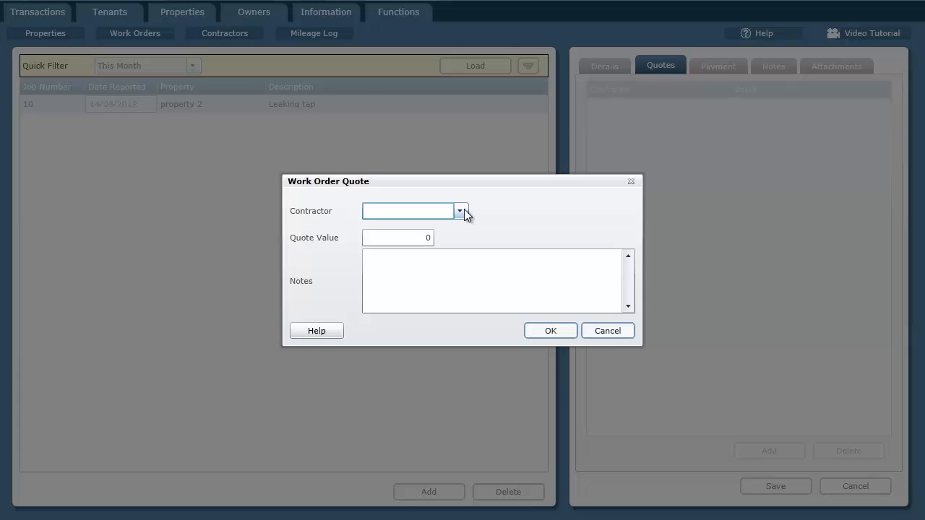
pyautogui.click(464, 212)
pyautogui.click(444, 231)
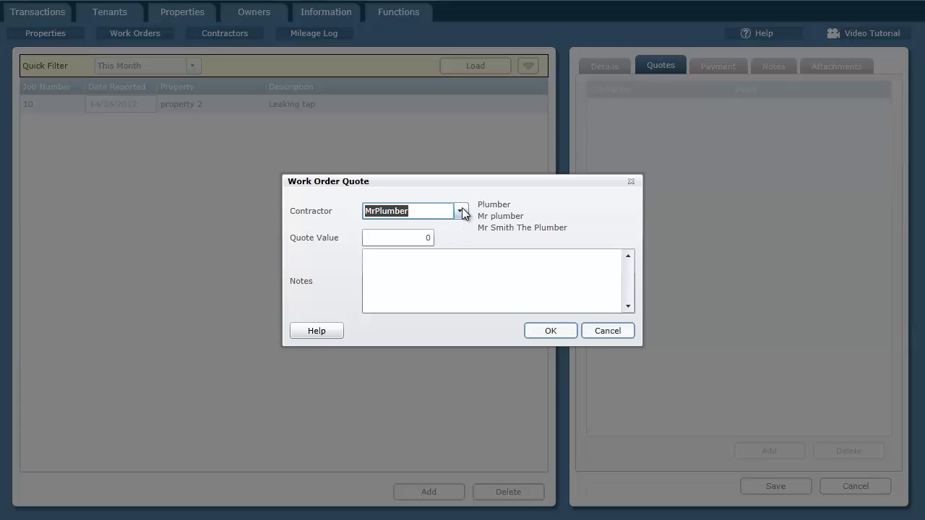
pyautogui.press('Tab')
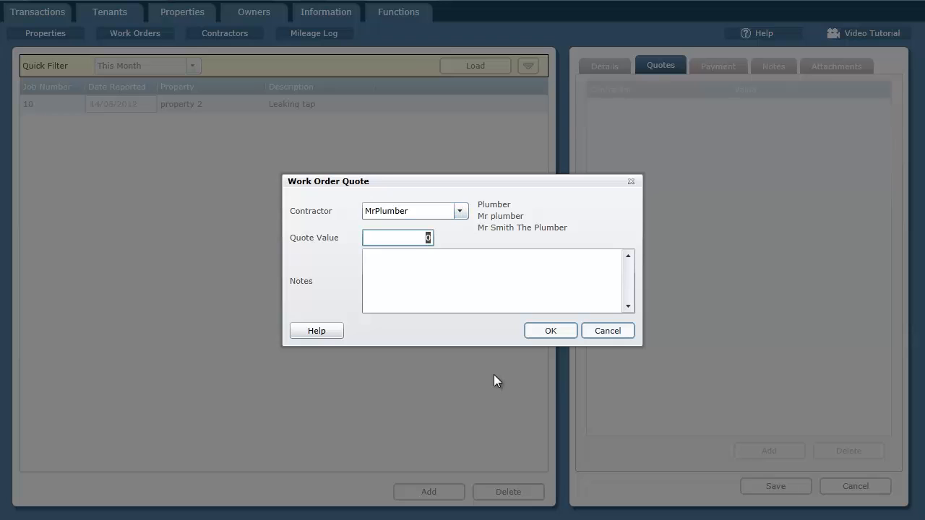
pyautogui.write('100')
pyautogui.press('Tab')
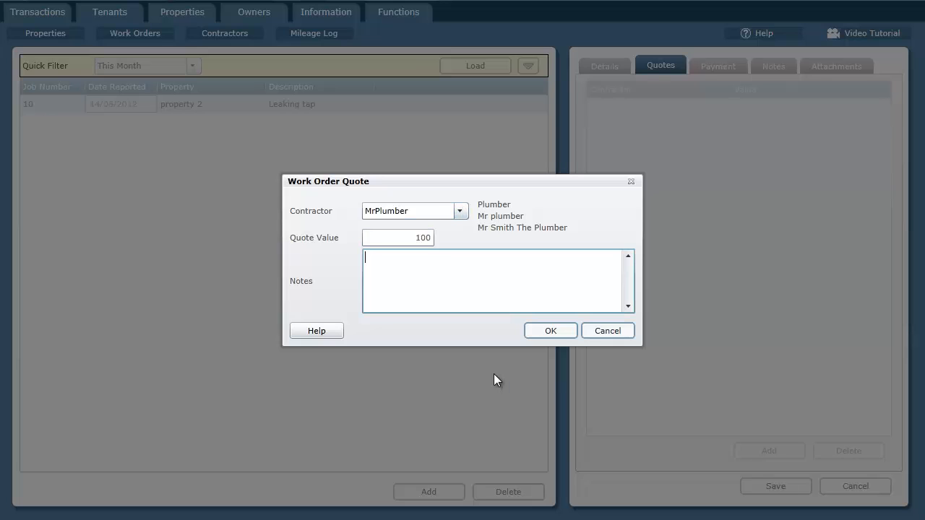
pyautogui.click(553, 331)
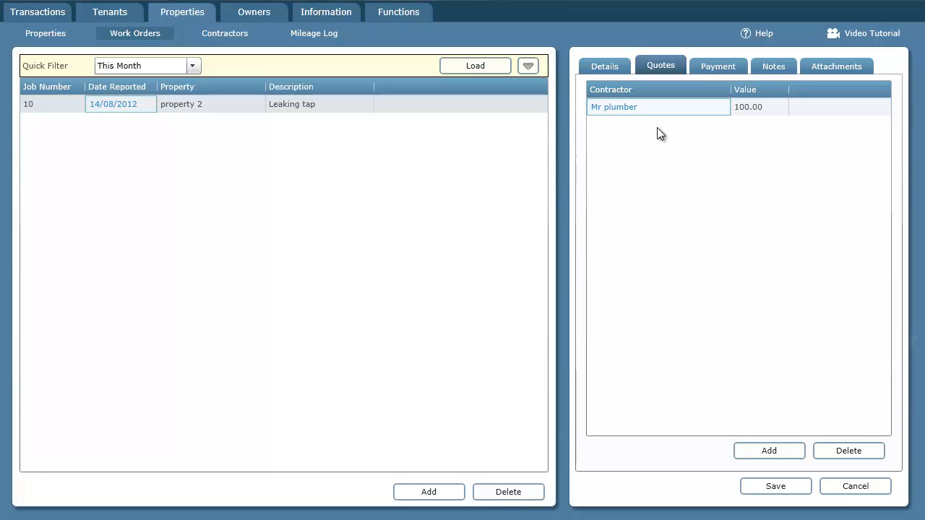
# Step: Set job 10's Quote/Estimate Value to 100 and contractor to MrPlumber, save, then reopen it
pyautogui.click(604, 65)
pyautogui.click(688, 244)
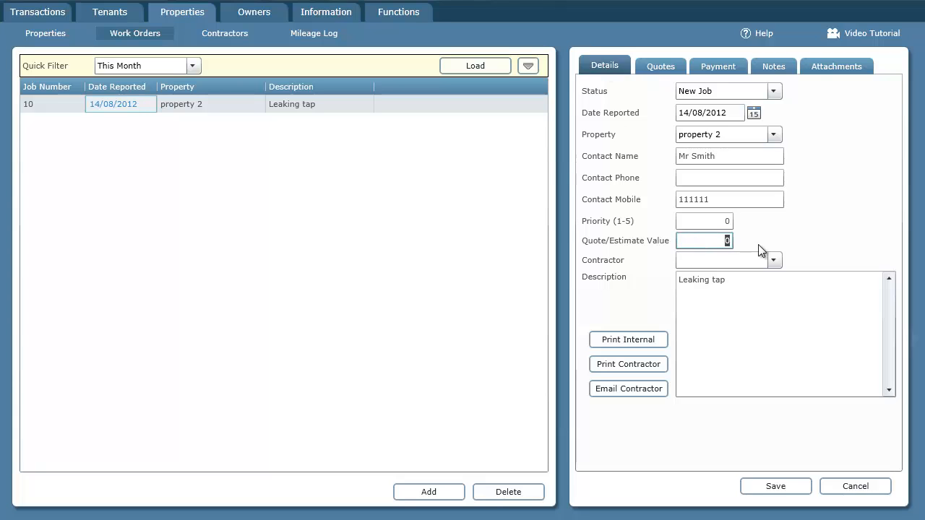
pyautogui.write('100')
pyautogui.press('Tab')
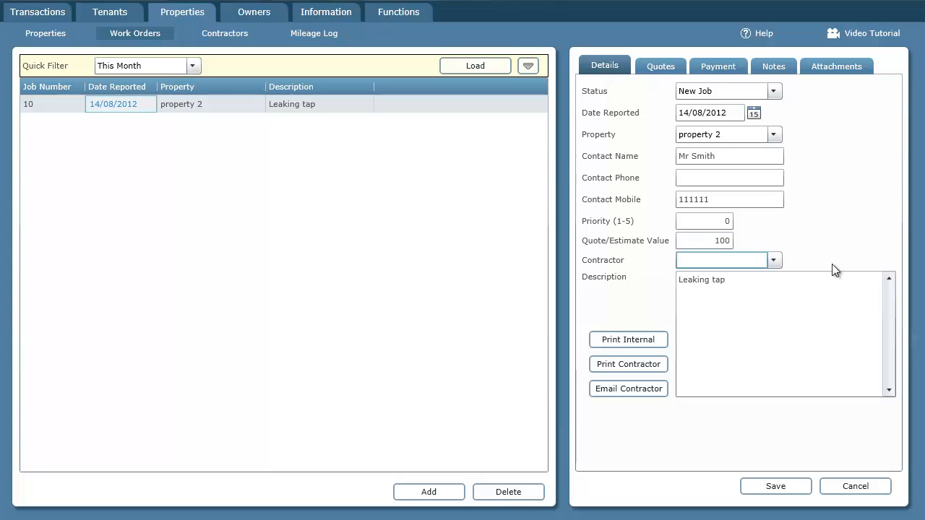
pyautogui.click(773, 260)
pyautogui.click(741, 279)
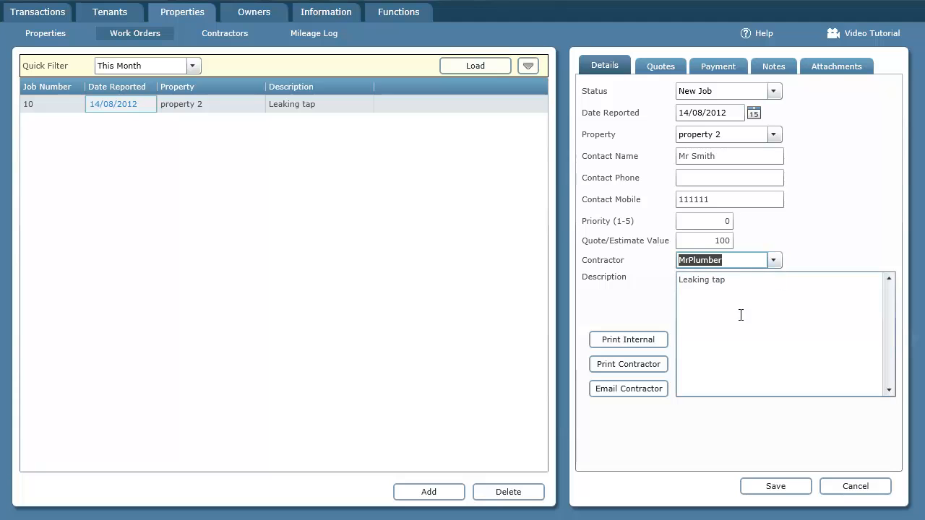
pyautogui.click(775, 487)
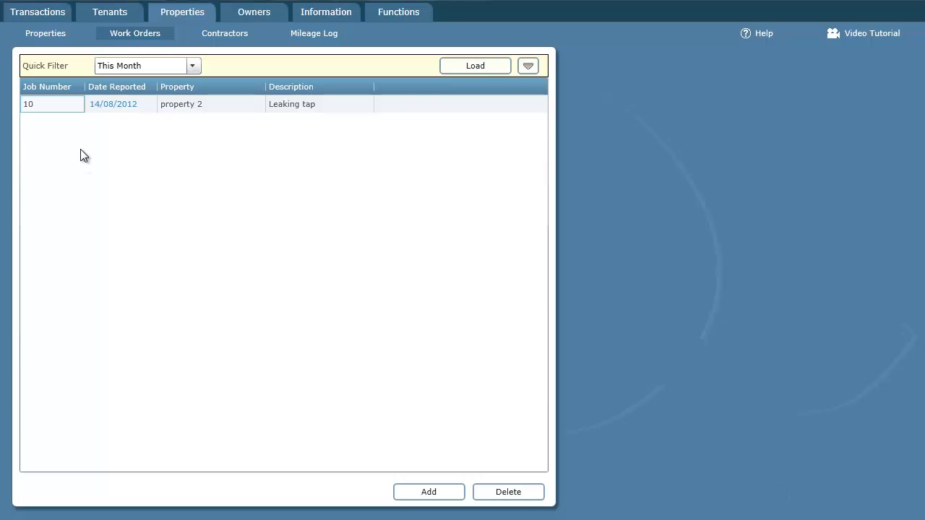
pyautogui.click(116, 106)
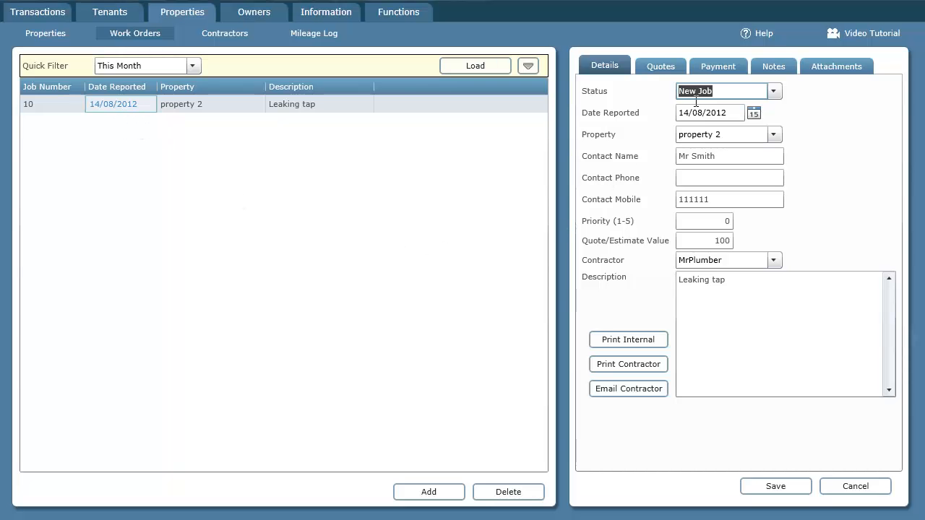
# Step: Look through job 10's Notes and Attachments tabs, then return to Details
pyautogui.click(779, 71)
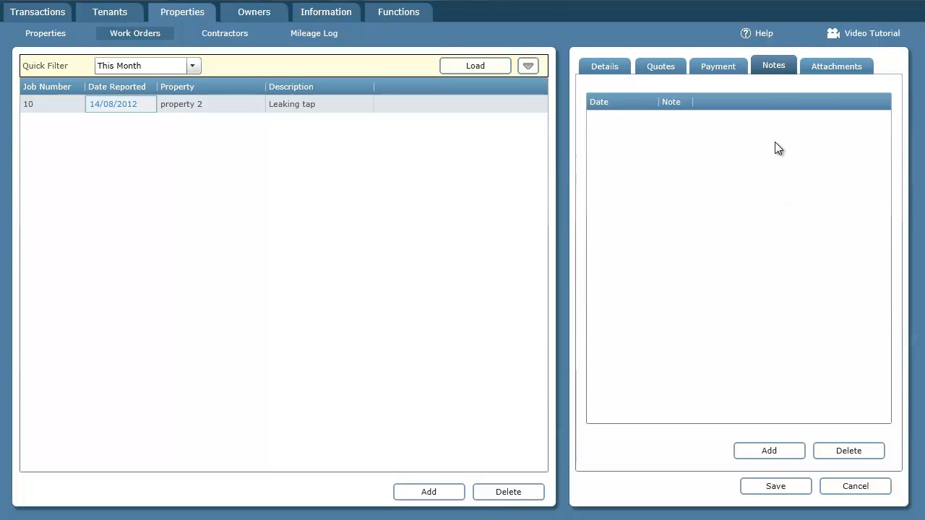
pyautogui.click(827, 68)
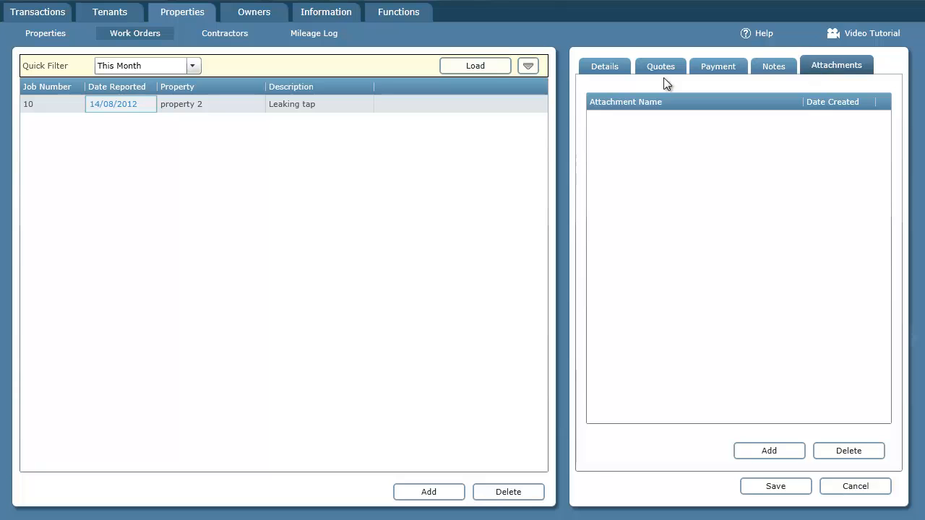
pyautogui.click(617, 67)
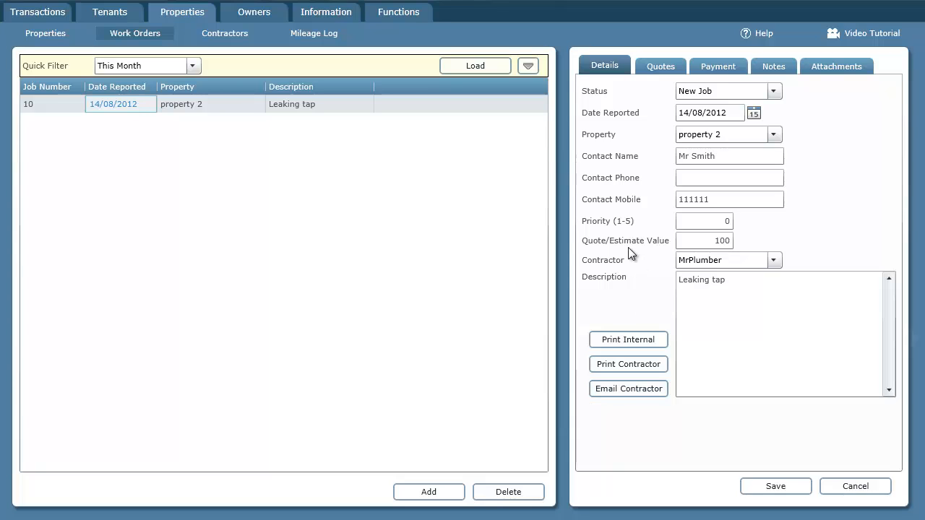
# Step: Change job 10's status to In Progress, save, and reopen the job
pyautogui.click(773, 92)
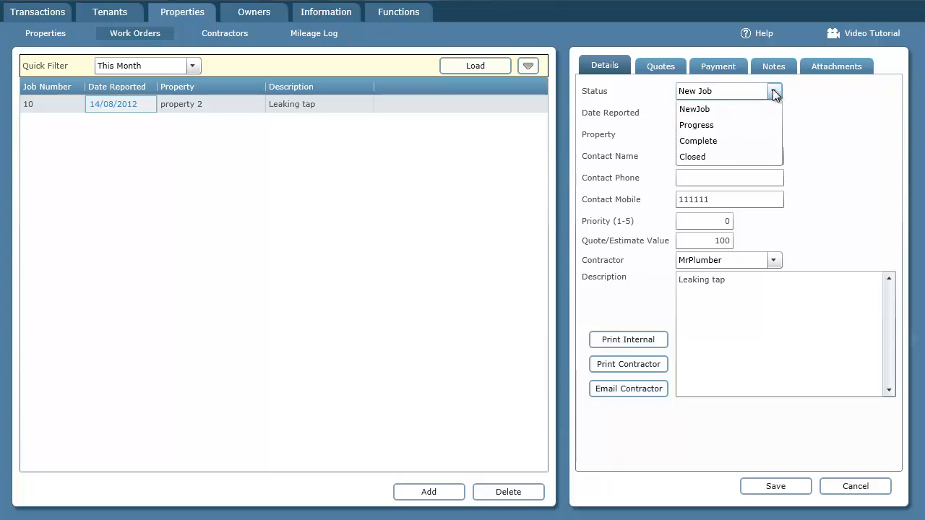
pyautogui.click(714, 124)
pyautogui.click(785, 484)
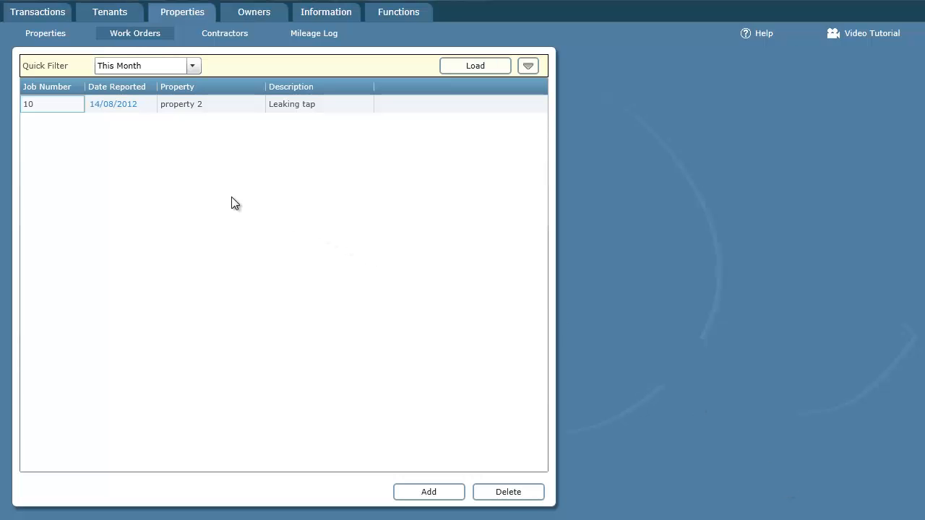
pyautogui.click(129, 104)
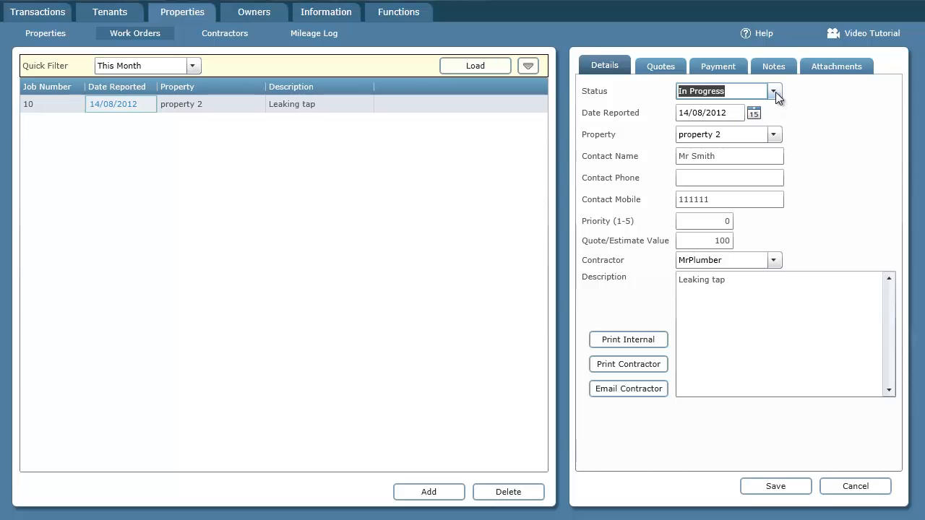
# Step: Set the status to Completed and show the job's Payment details
pyautogui.click(773, 91)
pyautogui.click(712, 142)
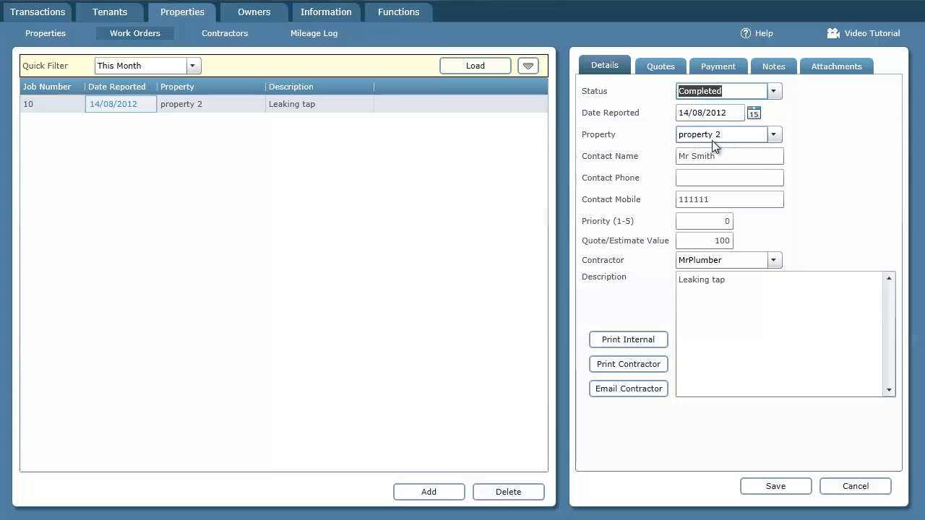
pyautogui.click(725, 66)
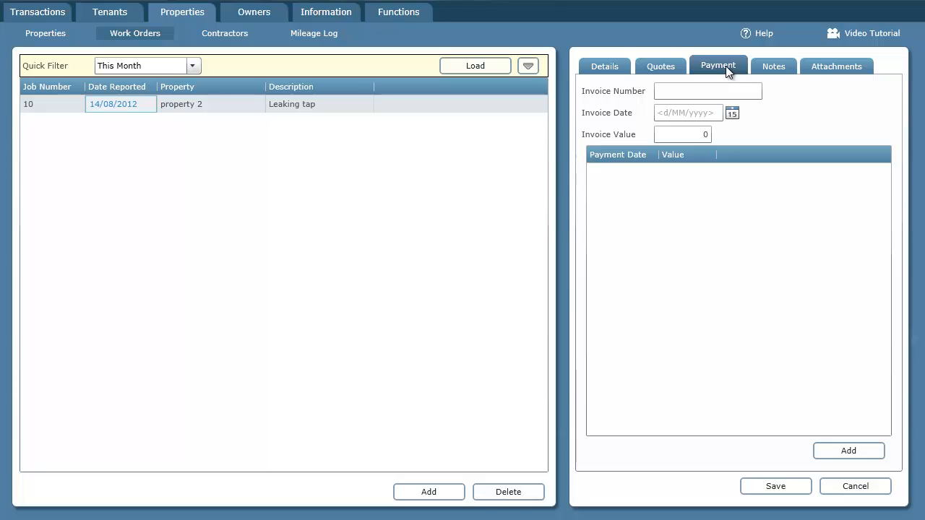
# Step: Enter the invoice number, invoice date 14/08/2012 and invoice value 100, then save
pyautogui.click(722, 89)
pyautogui.click(721, 90)
pyautogui.write('8743879385')
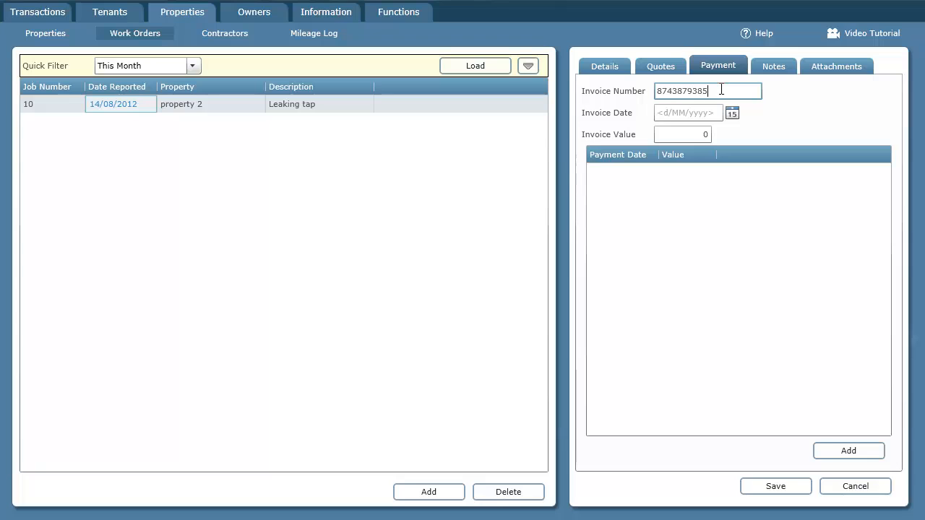
pyautogui.click(732, 114)
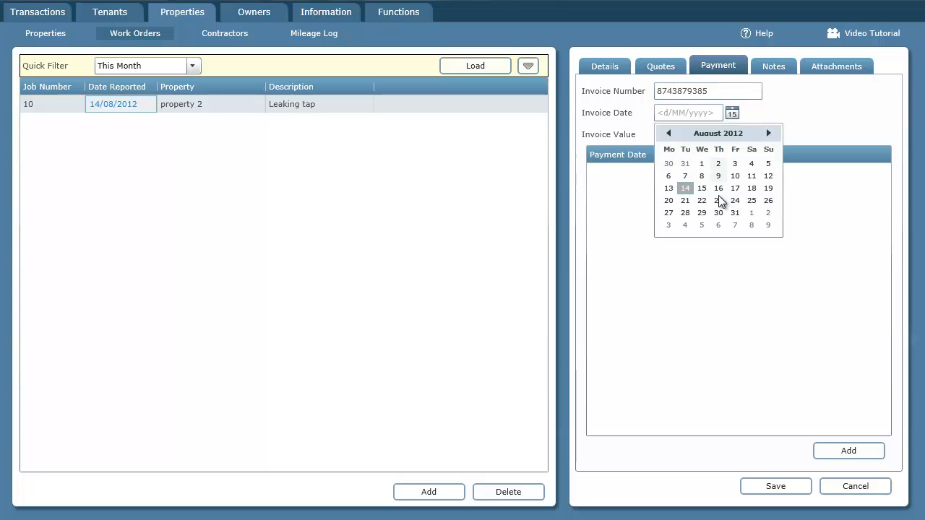
pyautogui.click(685, 188)
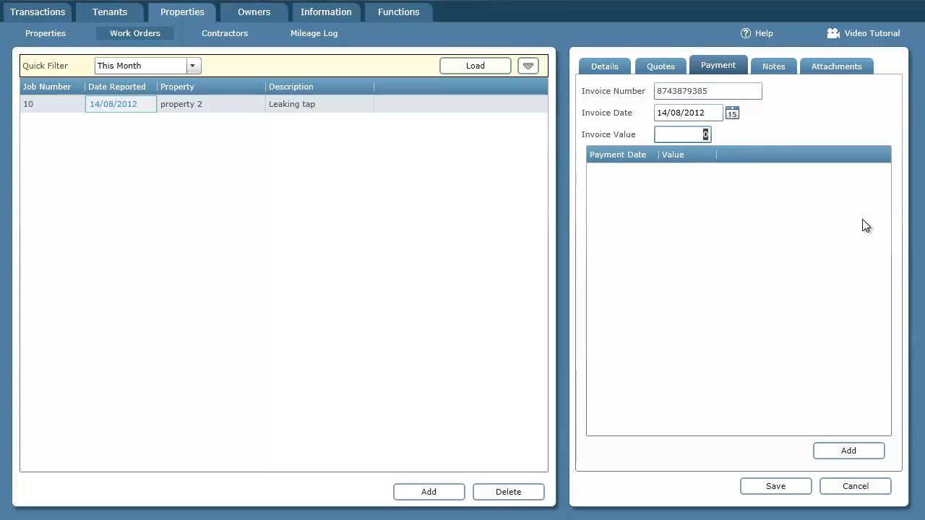
pyautogui.write('100')
pyautogui.click(791, 486)
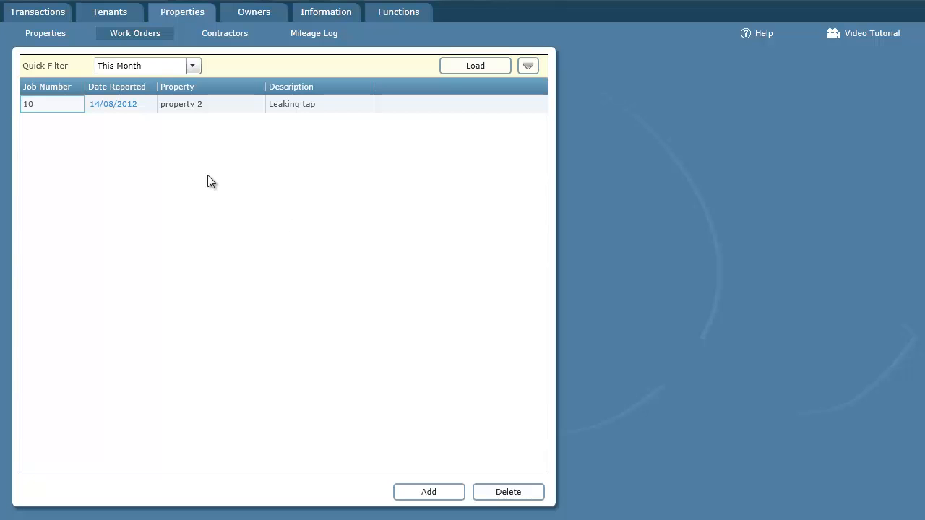
# Step: Start a new payment for job 10, prefilled with 100.00, 14/08/2012 and property 2
pyautogui.click(112, 107)
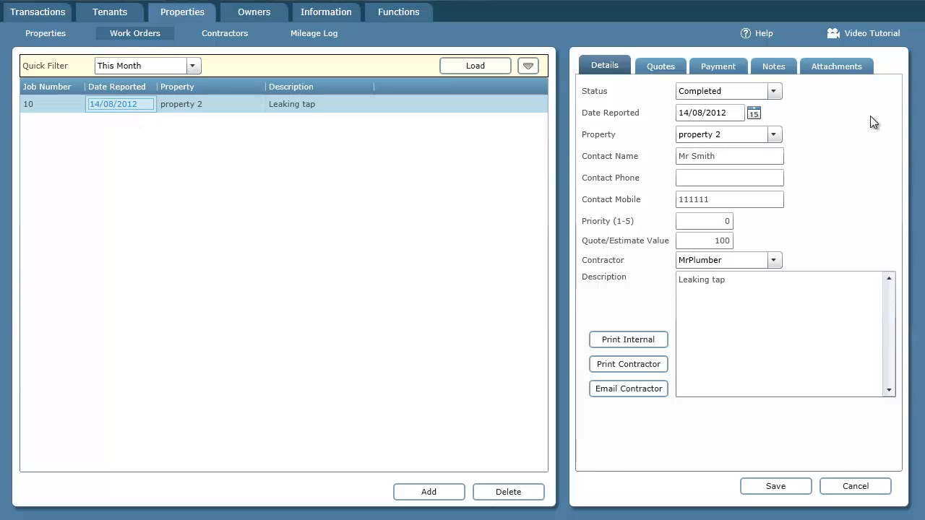
pyautogui.click(737, 68)
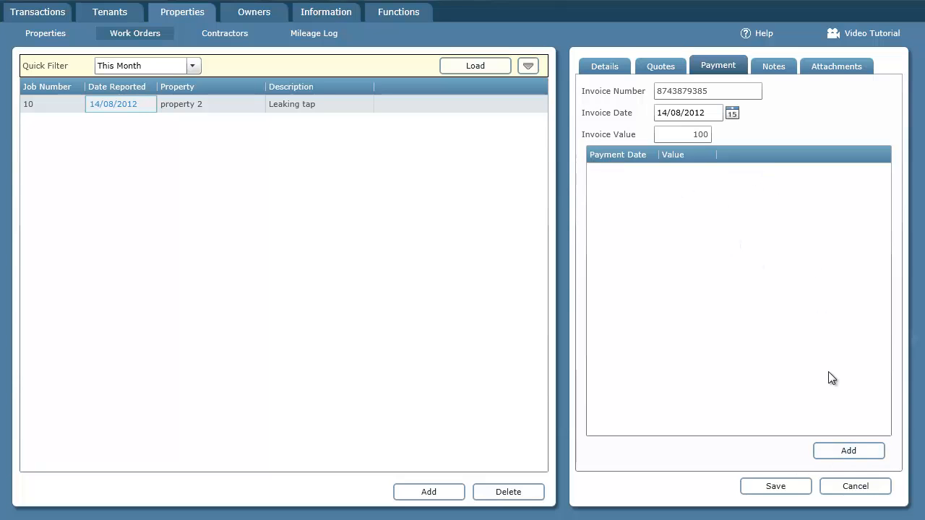
pyautogui.click(856, 452)
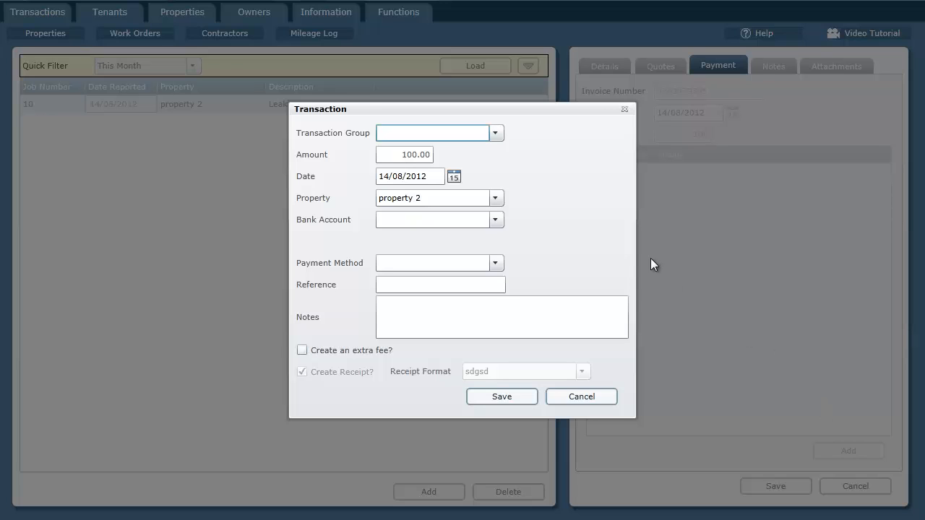
# Step: Save the 100.00 payment as Repairs from BankA/C to Mr Plumber with no extra fee
pyautogui.click(382, 201)
pyautogui.click(495, 133)
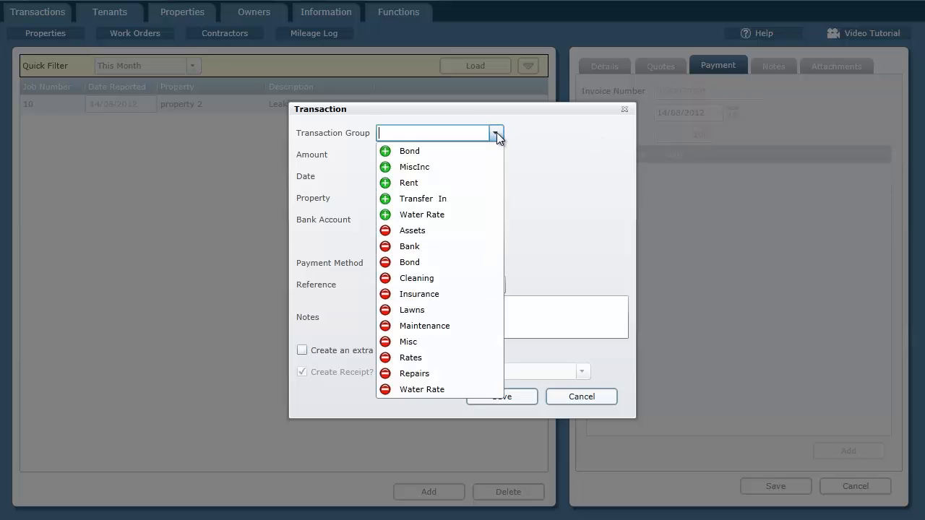
pyautogui.click(425, 374)
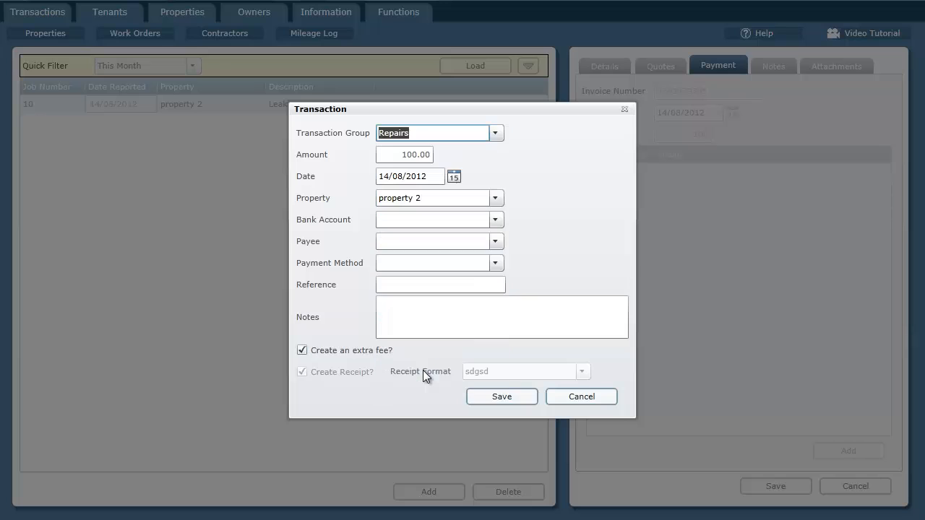
pyautogui.click(497, 218)
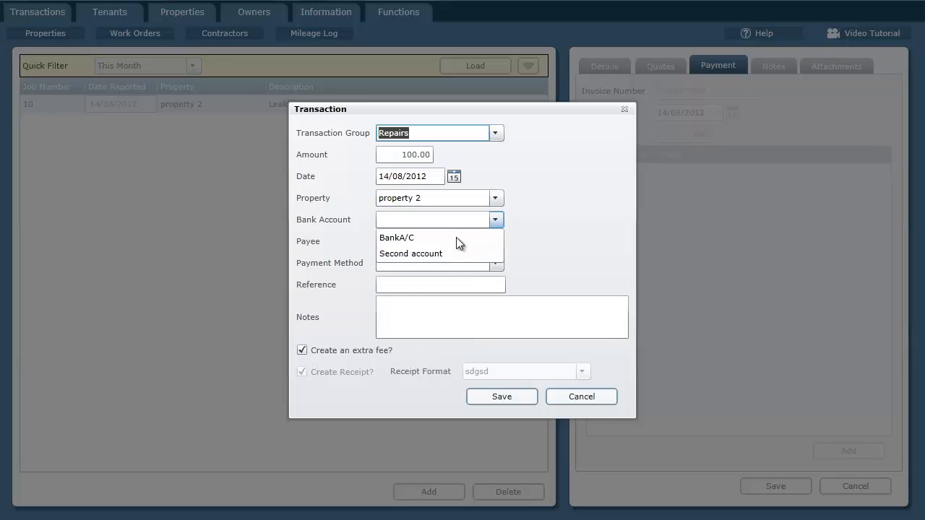
pyautogui.click(456, 237)
pyautogui.click(496, 243)
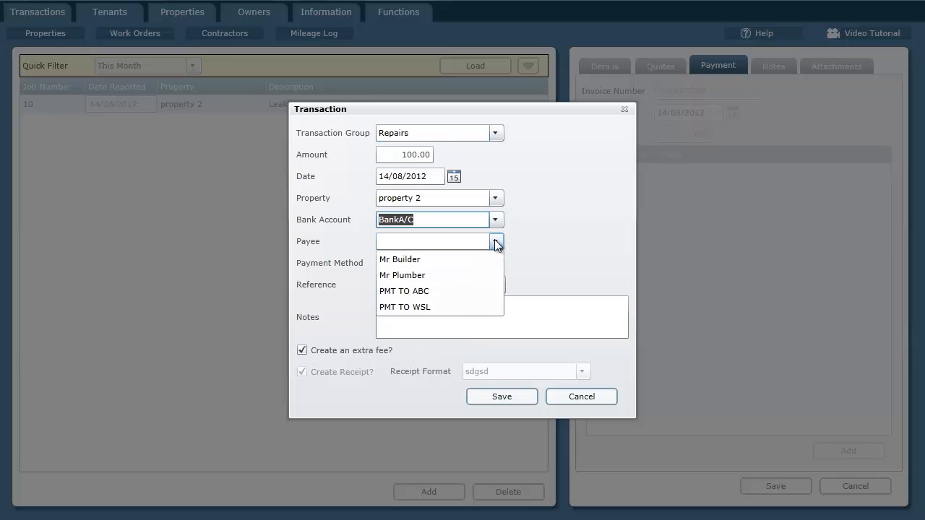
pyautogui.click(423, 275)
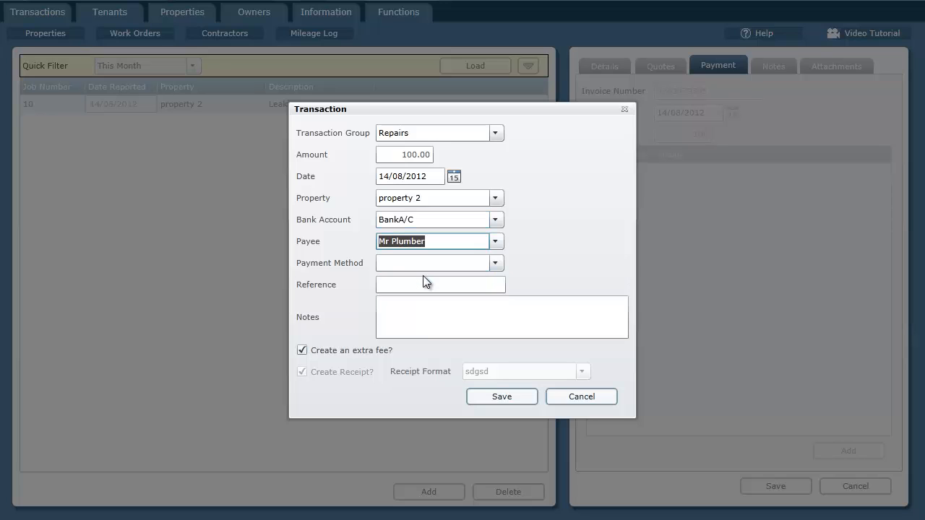
pyautogui.click(369, 350)
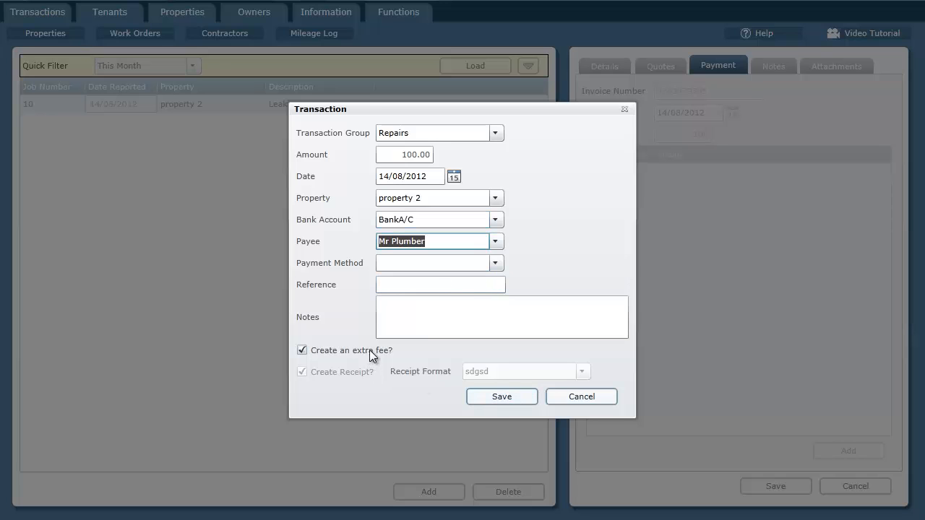
pyautogui.click(509, 396)
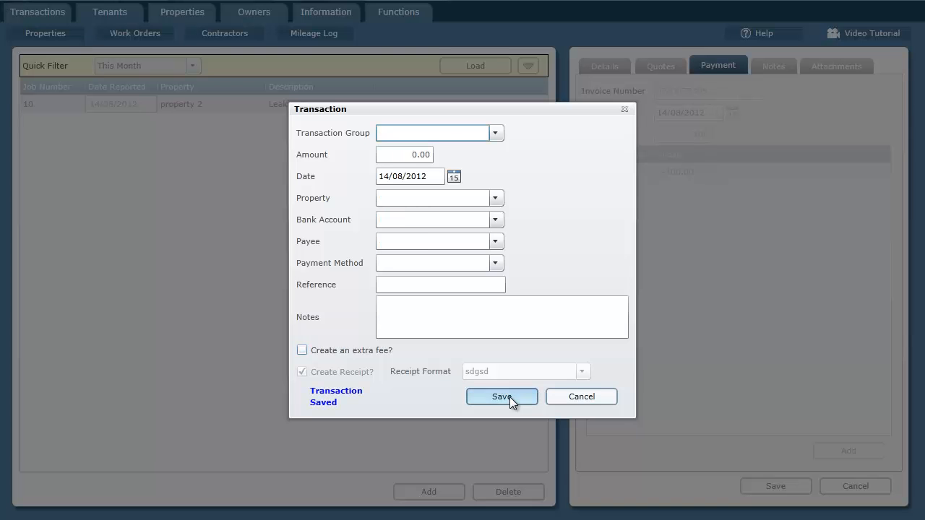
pyautogui.click(592, 398)
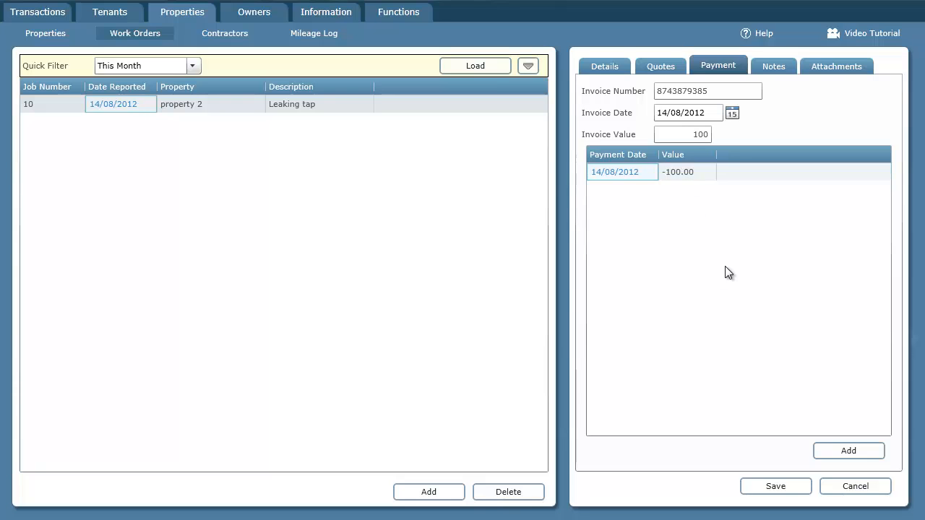
# Step: Save the work order and check the repair payment entry in the Cashbook
pyautogui.click(775, 485)
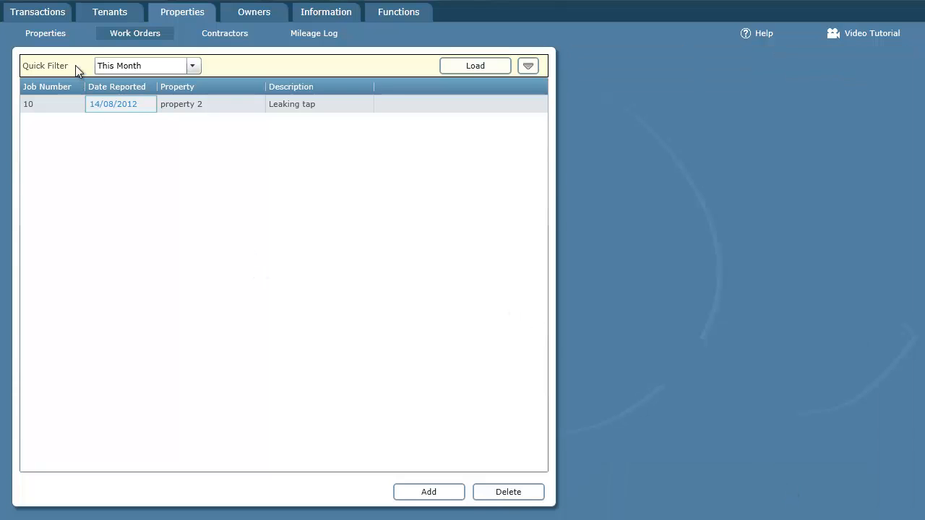
pyautogui.click(58, 11)
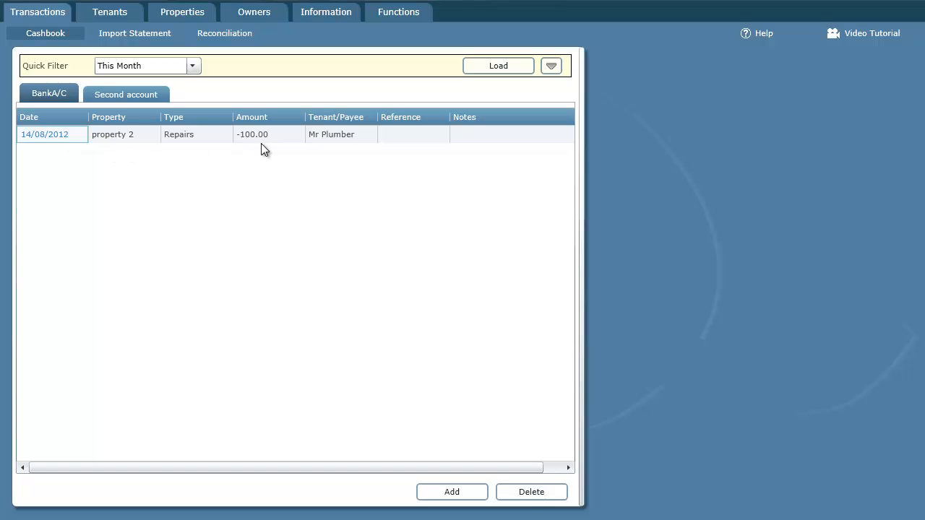
pyautogui.click(49, 135)
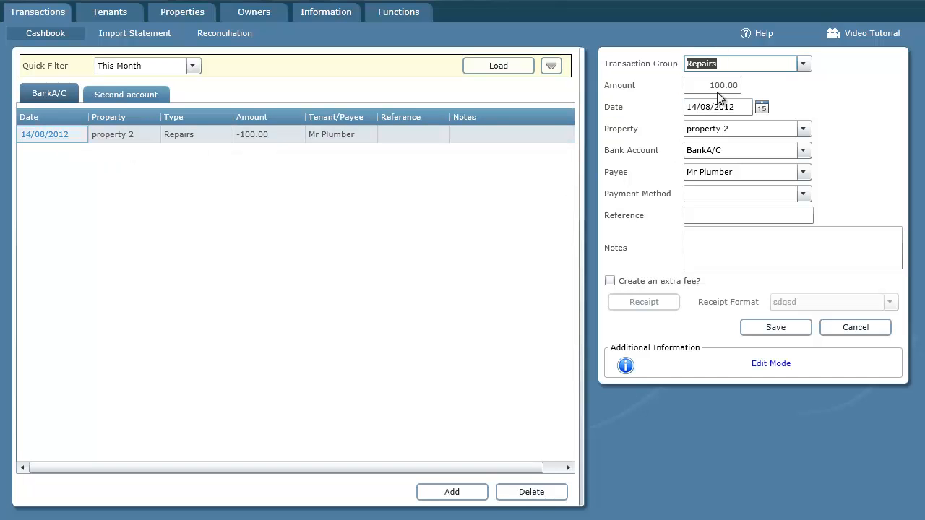
pyautogui.click(860, 331)
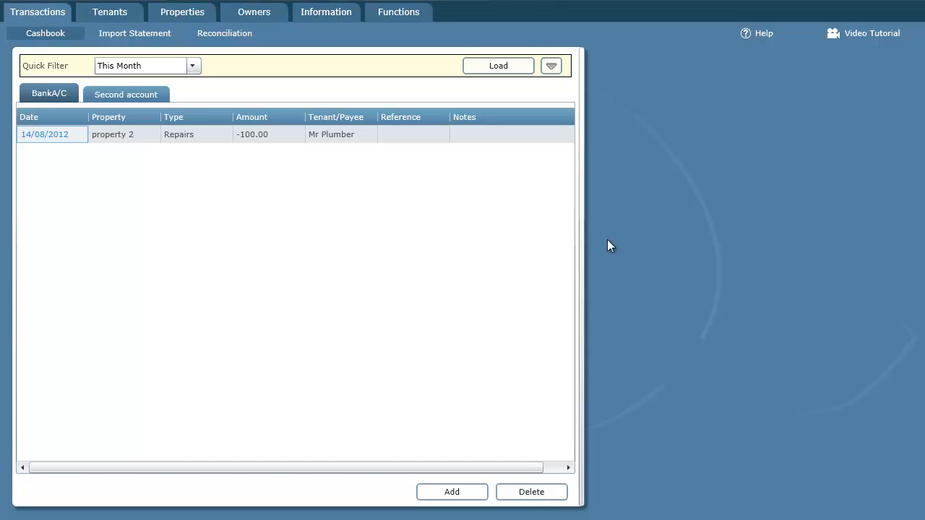
# Step: Show the Work Orders reports under Information > Reports
pyautogui.click(325, 16)
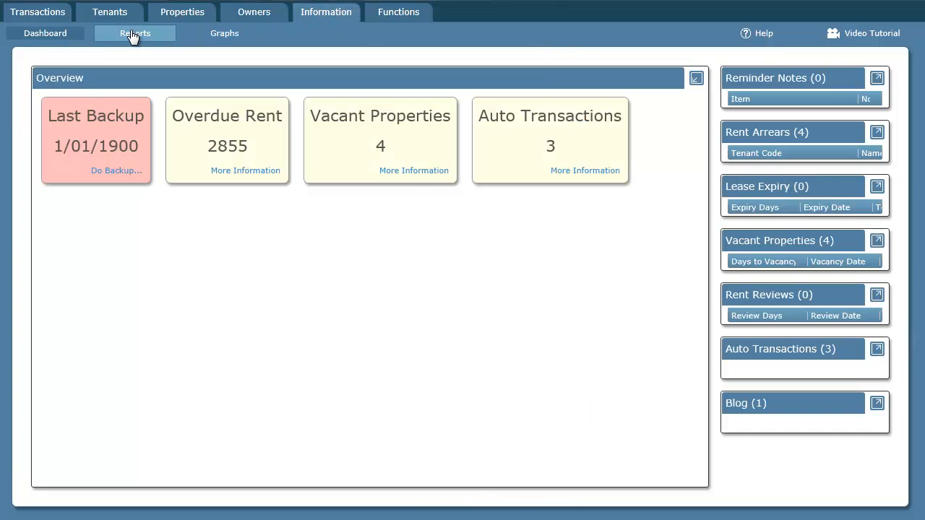
pyautogui.click(134, 34)
pyautogui.click(69, 167)
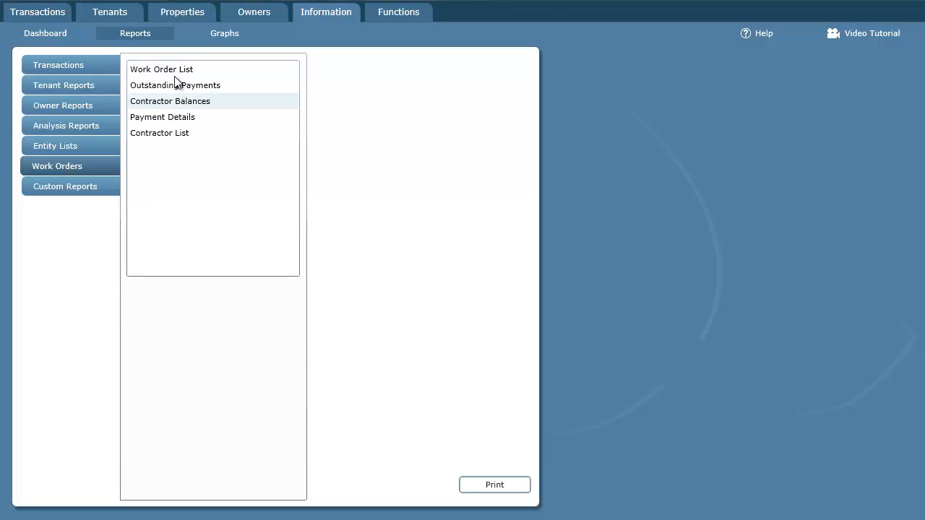